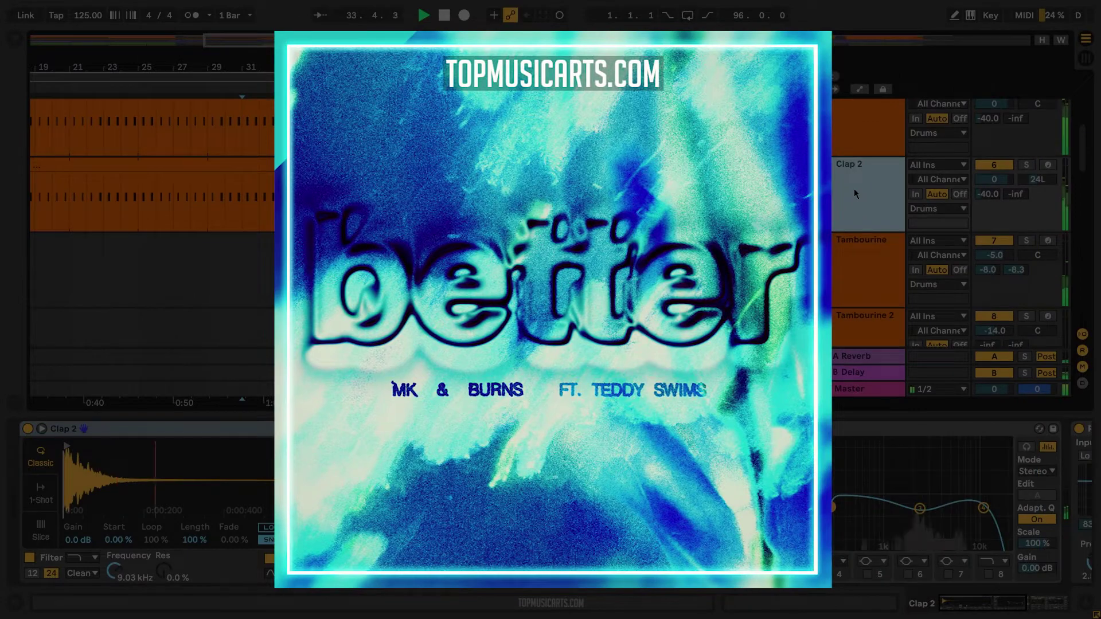
- Select the Kick track to show its Simpler and Auto Filter devices
click(854, 189)
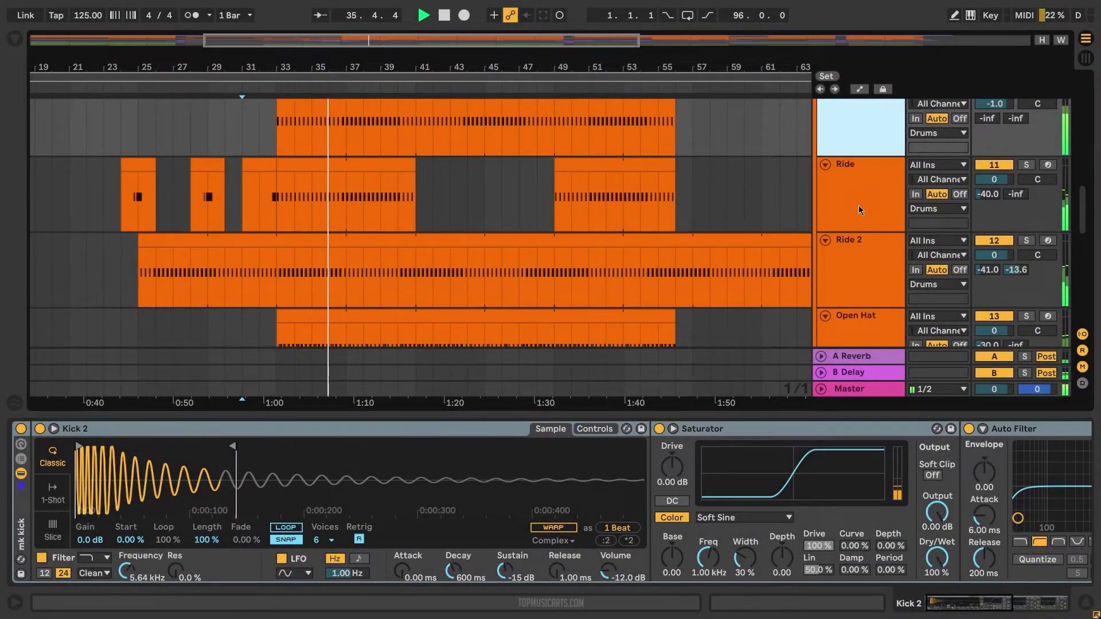
- Browse devices on the Ride 2, Open Hat 2, Closed Hat 2, Ride & Crash, riser and Instrument tracks
click(859, 206)
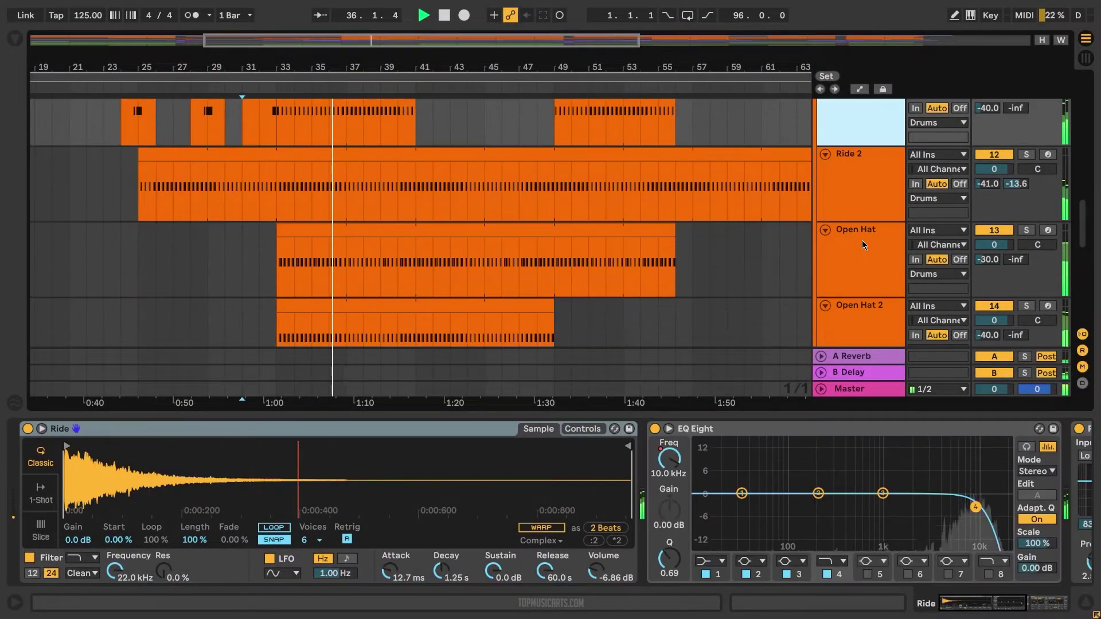
scroll(861, 224, down, 3)
click(862, 240)
scroll(861, 215, down, 3)
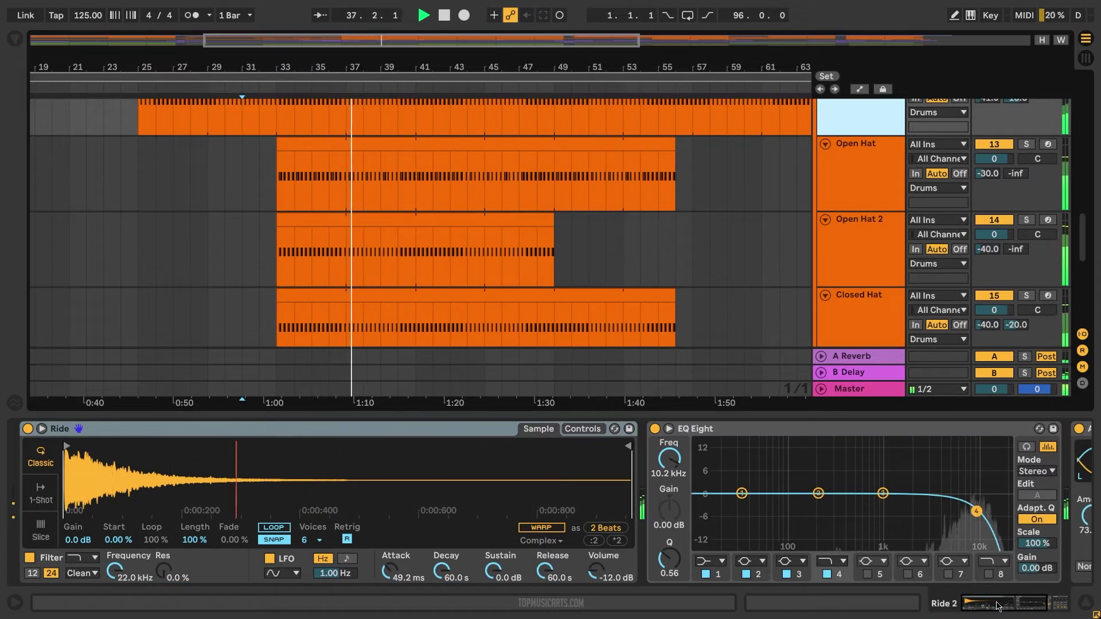
click(861, 232)
scroll(865, 276, down, 3)
click(863, 275)
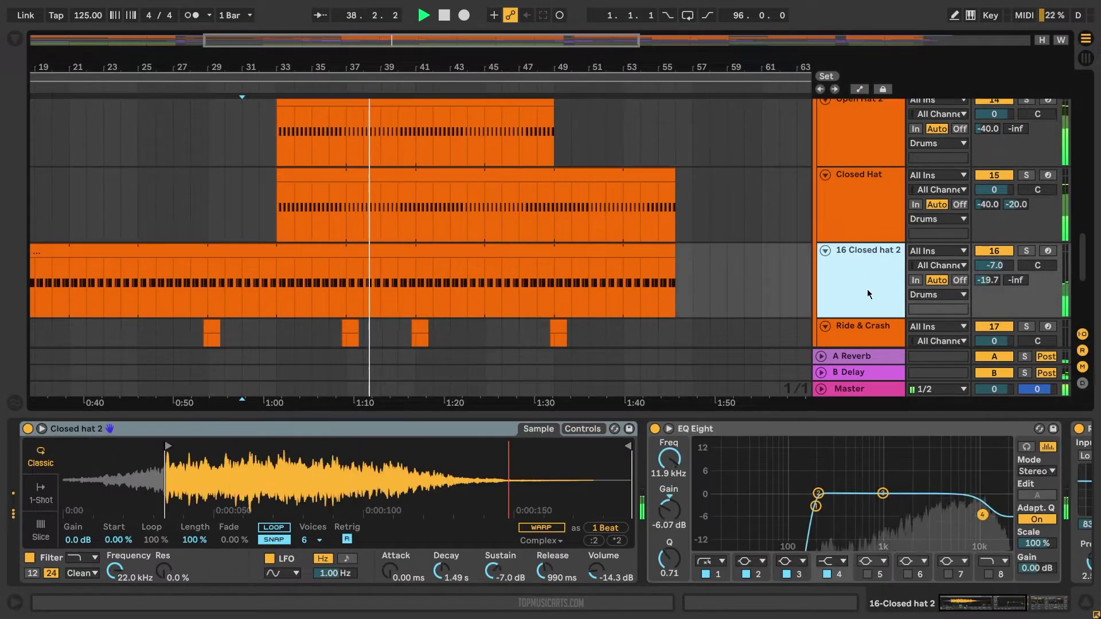
scroll(863, 275, down, 3)
click(861, 215)
scroll(826, 301, down, 3)
scroll(840, 289, down, 3)
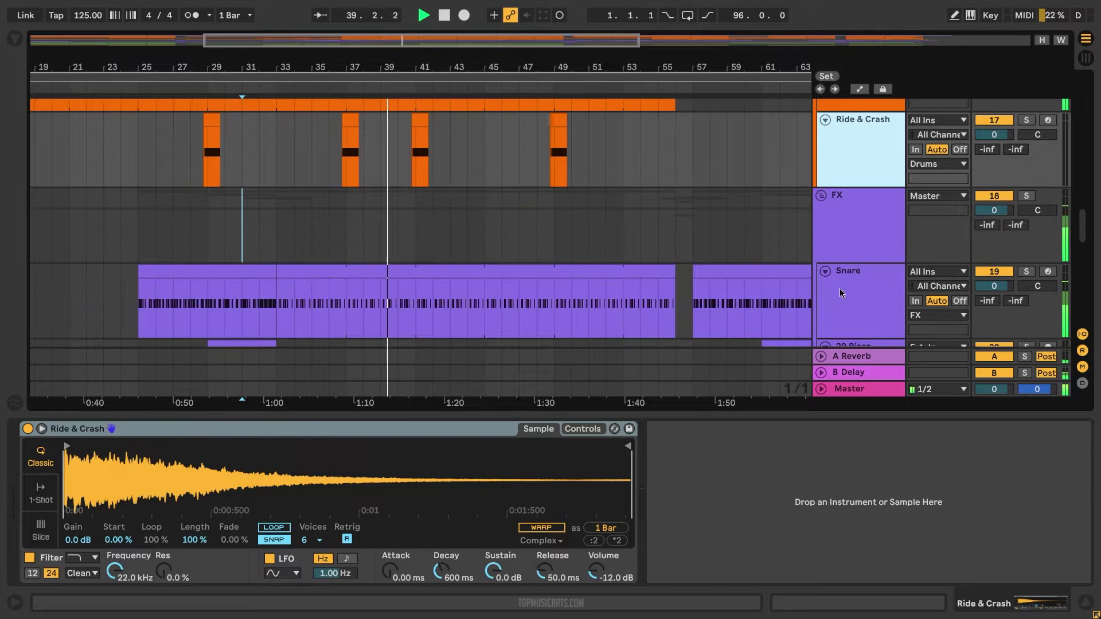
click(842, 289)
scroll(841, 288, down, 3)
scroll(853, 287, down, 3)
scroll(853, 286, down, 5)
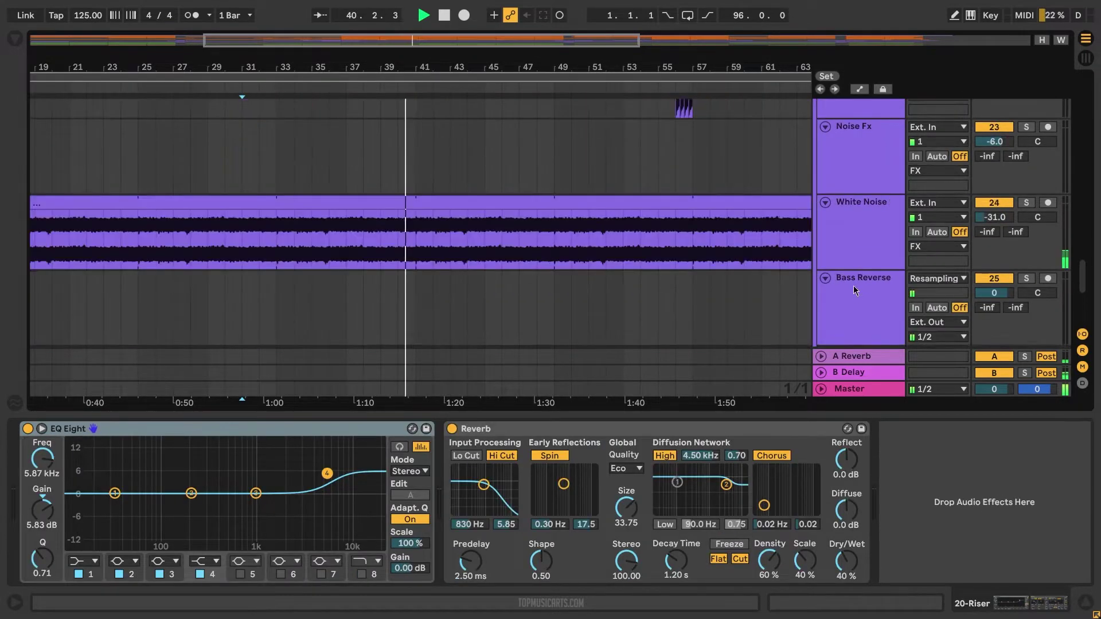
scroll(855, 284, down, 3)
scroll(854, 285, down, 1)
click(844, 206)
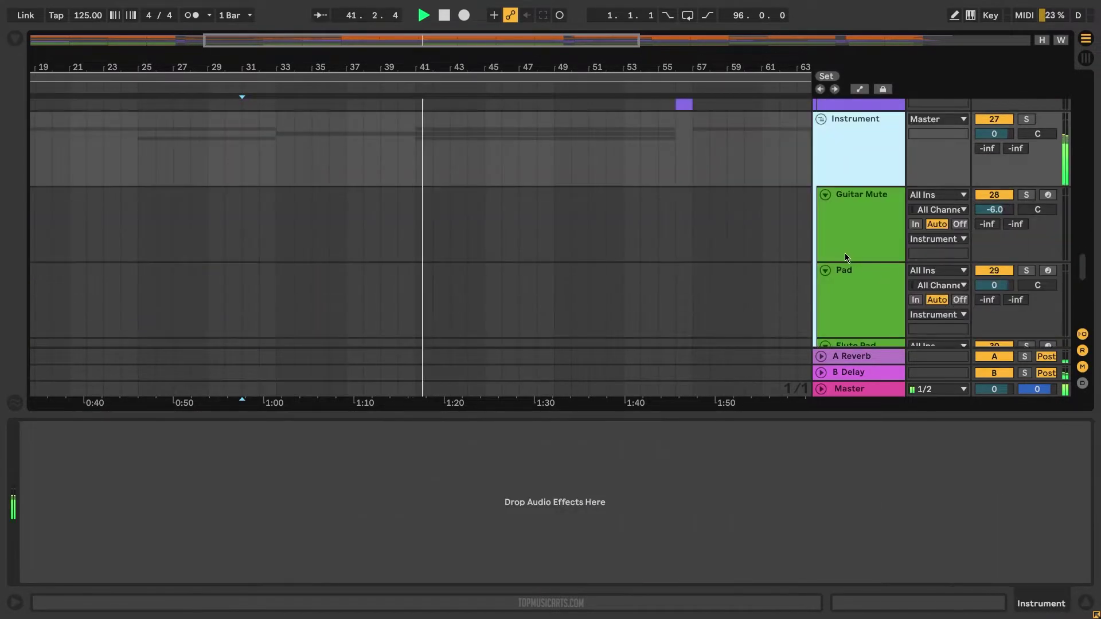
scroll(846, 270, down, 5)
scroll(846, 270, down, 3)
- Open the Grand Piano 1 clip's notes in the MIDI editor
click(434, 234)
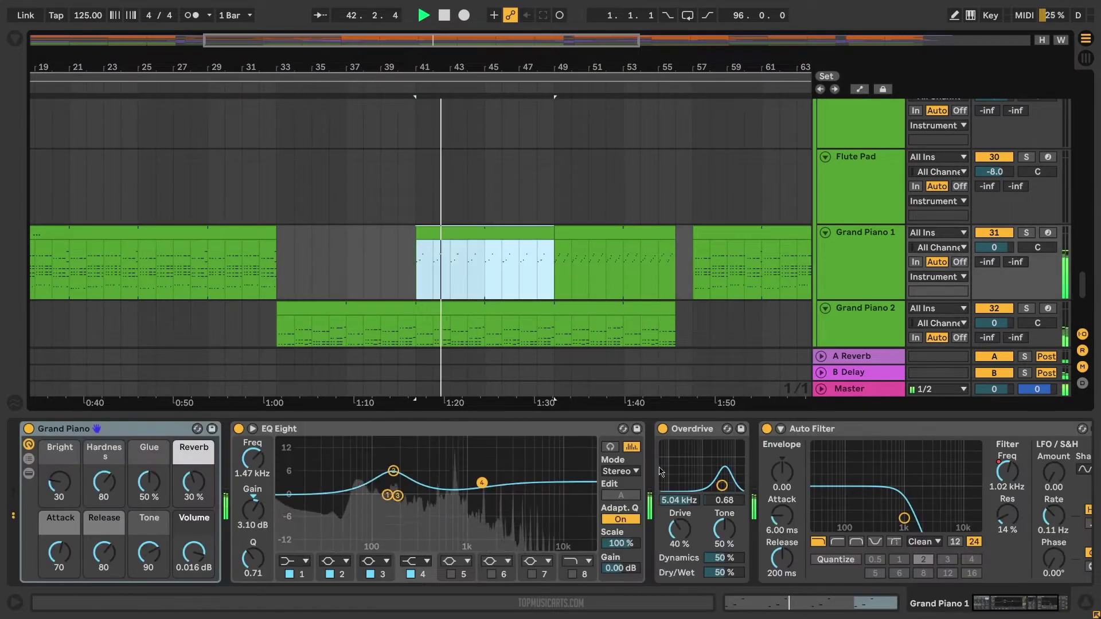
double_click(482, 258)
click(222, 429)
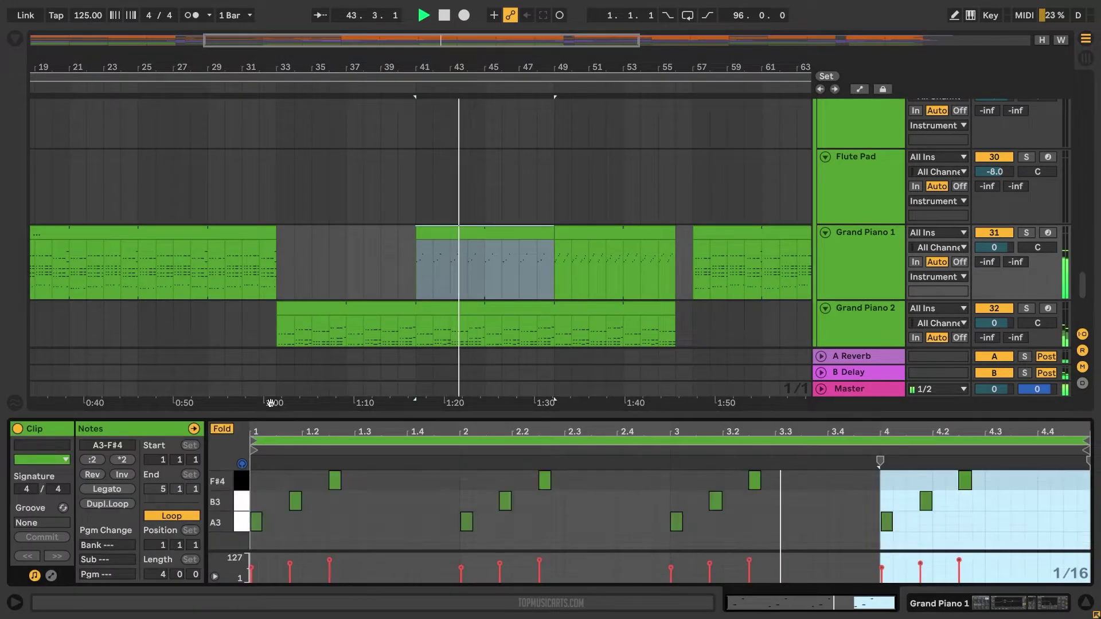
click(853, 489)
scroll(520, 282, down, 3)
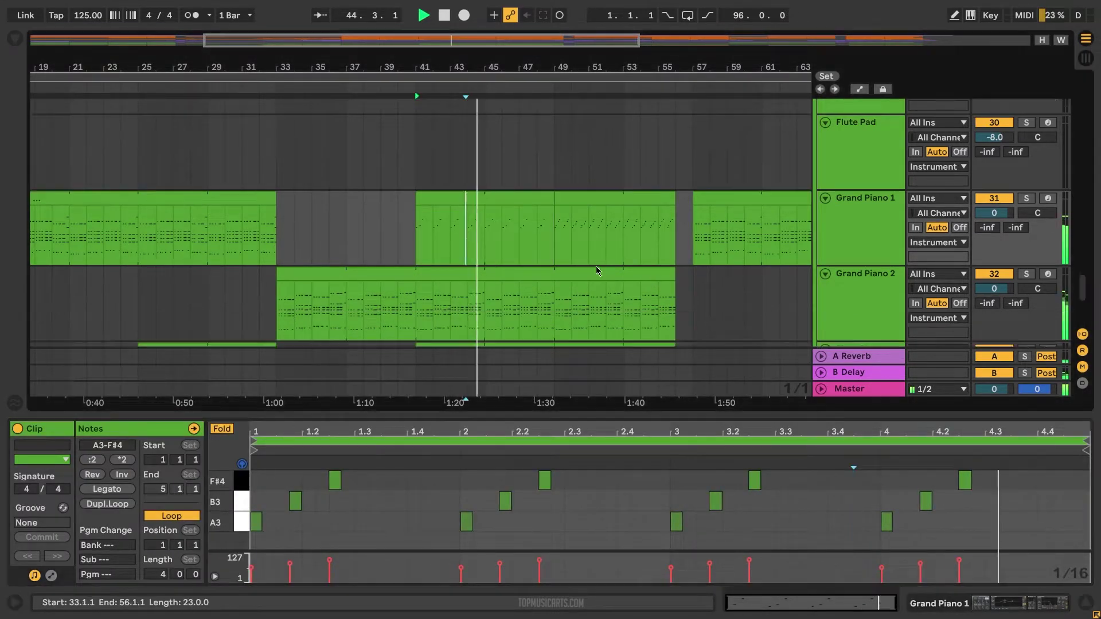
- View the Grand Piano 2 clip's notes in an enlarged editor, then shrink it back
click(520, 282)
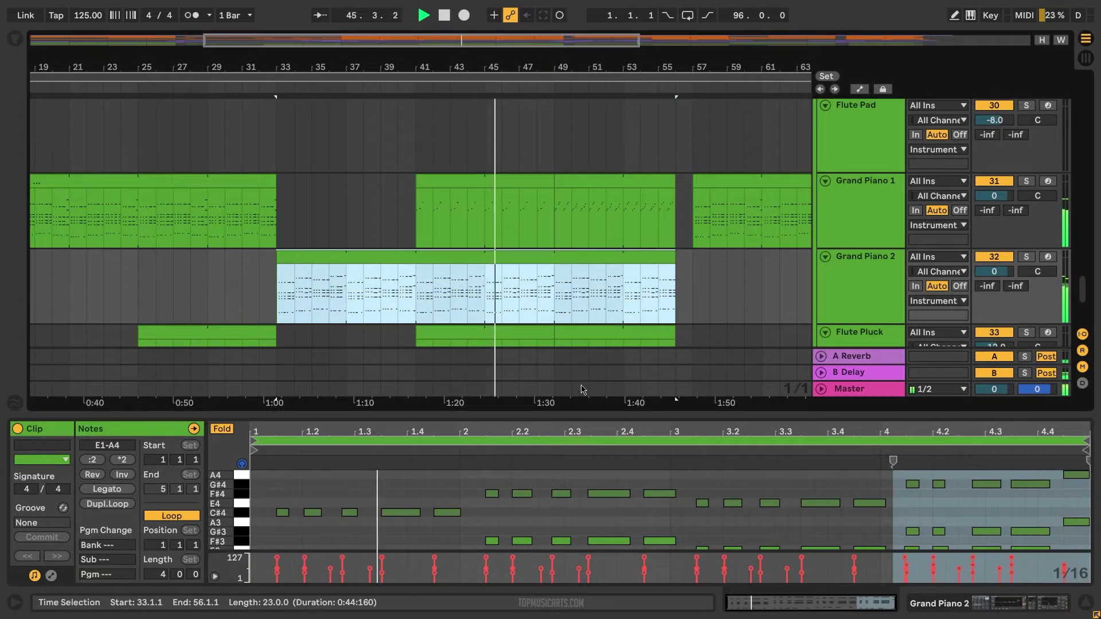
click(592, 485)
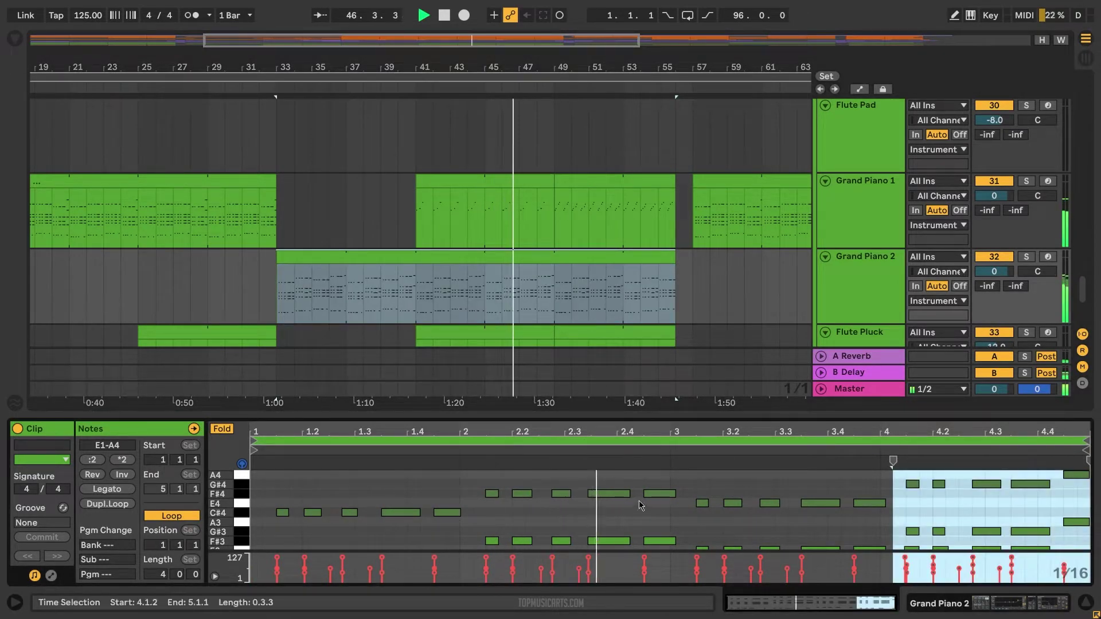
drag(627, 420, 625, 282)
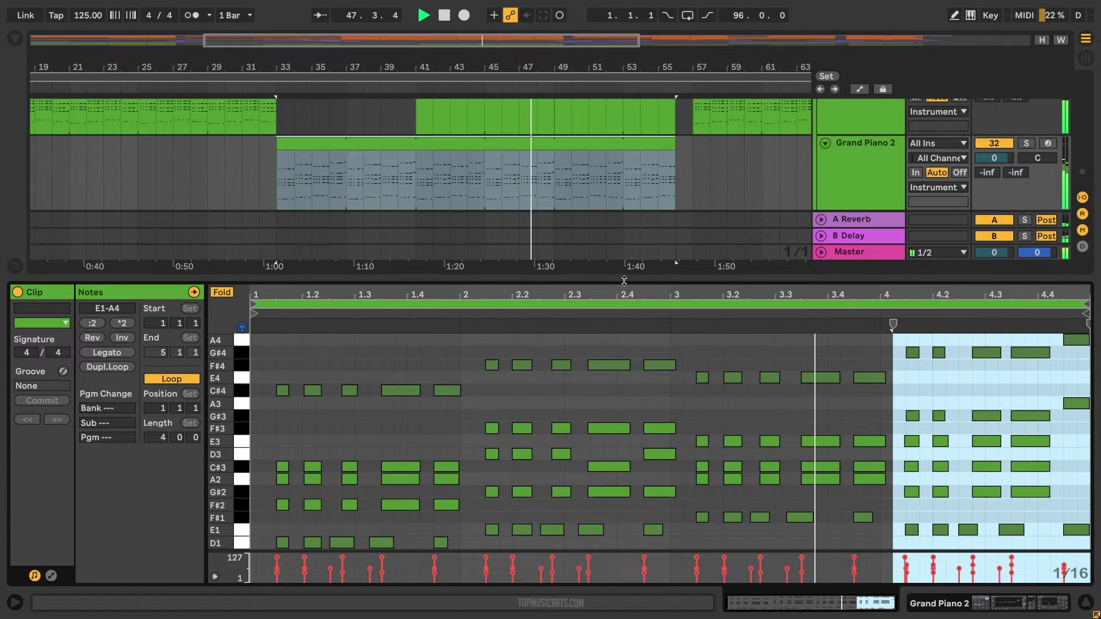
click(737, 398)
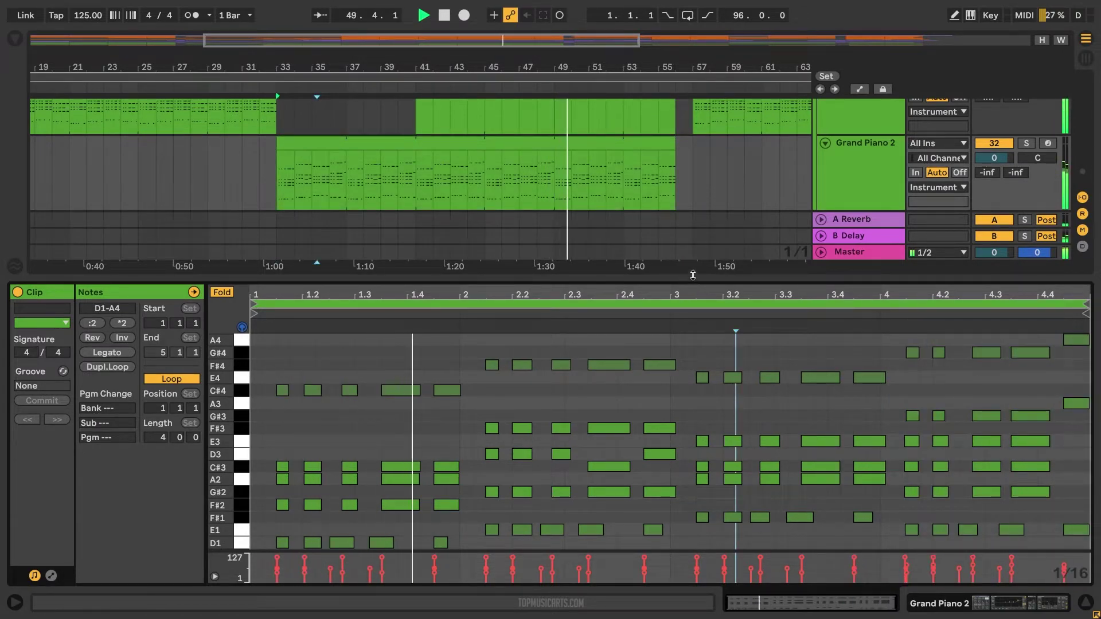
drag(692, 275, 705, 414)
scroll(632, 312, down, 3)
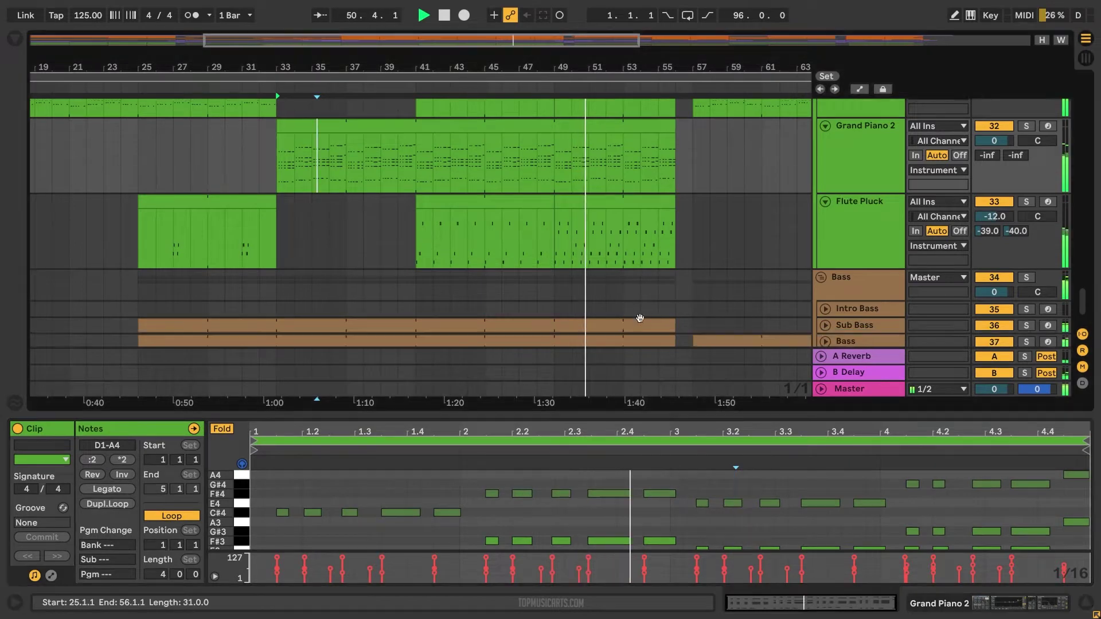
- Unfold the Sub Bass and Bass tracks and view the Bass clip's notes
double_click(517, 343)
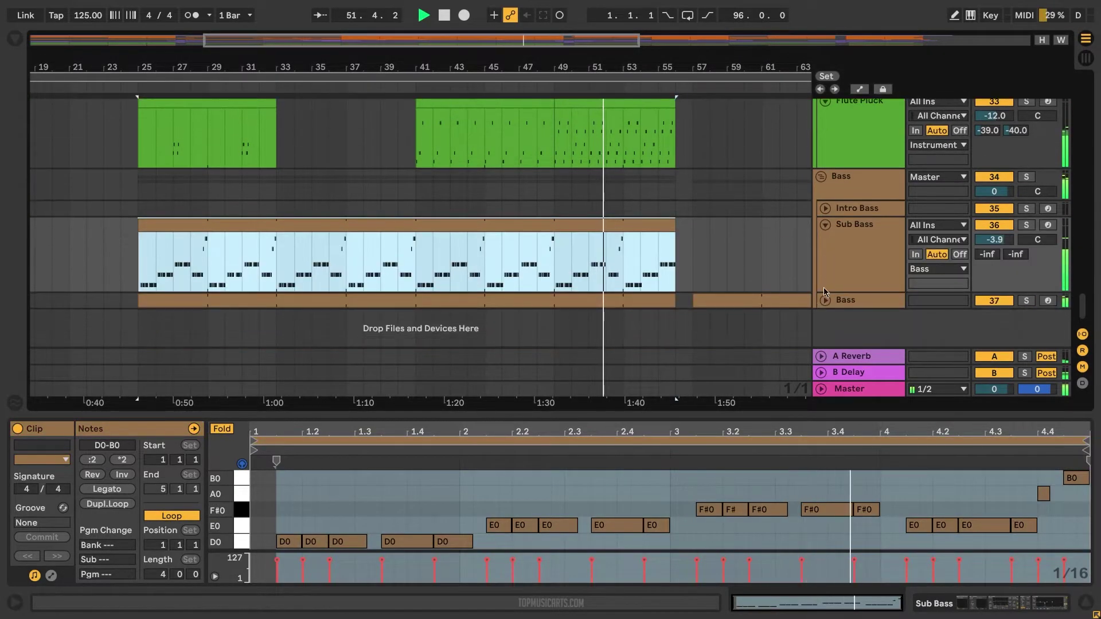
key(ctrl+d)
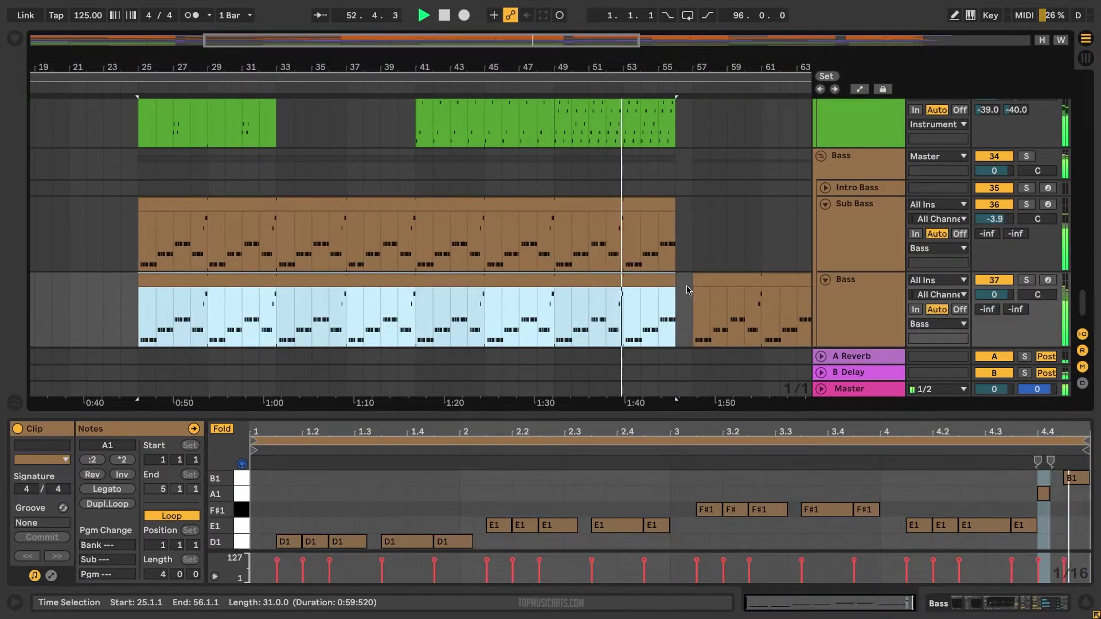
click(944, 488)
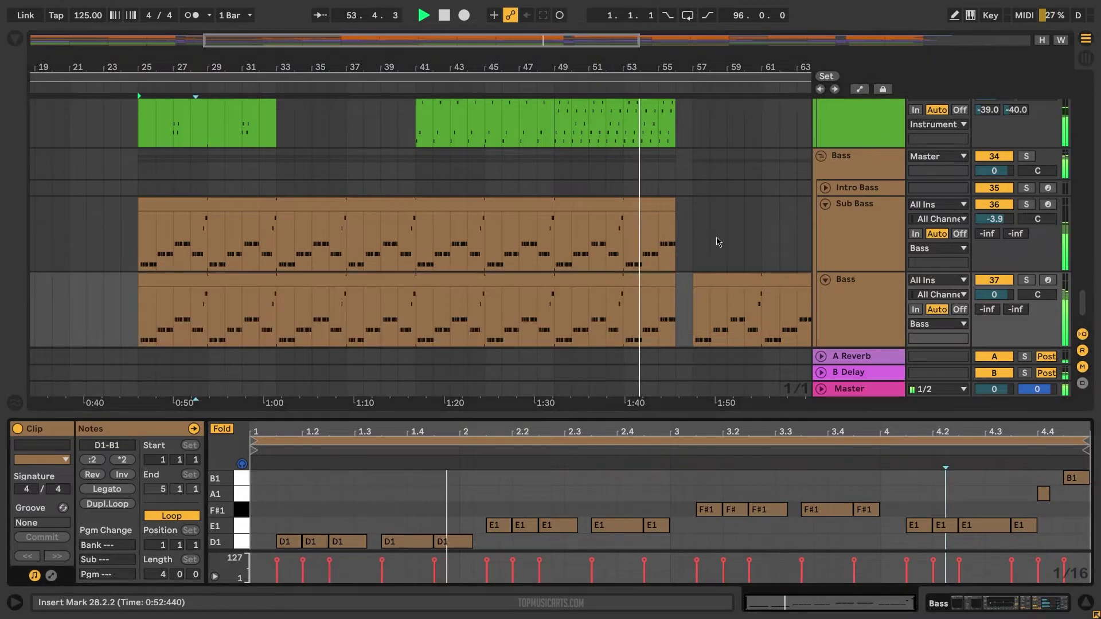
- Zoom out over the whole song and view the Intro Bass, Grand Piano and guitar clips
drag(716, 76, 551, 120)
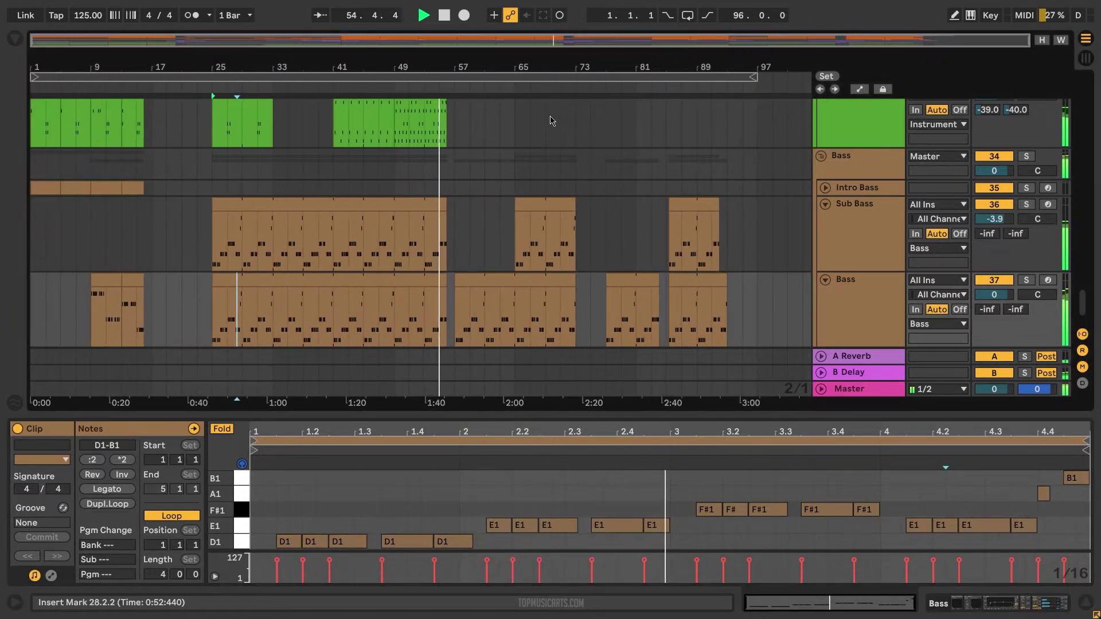
click(825, 188)
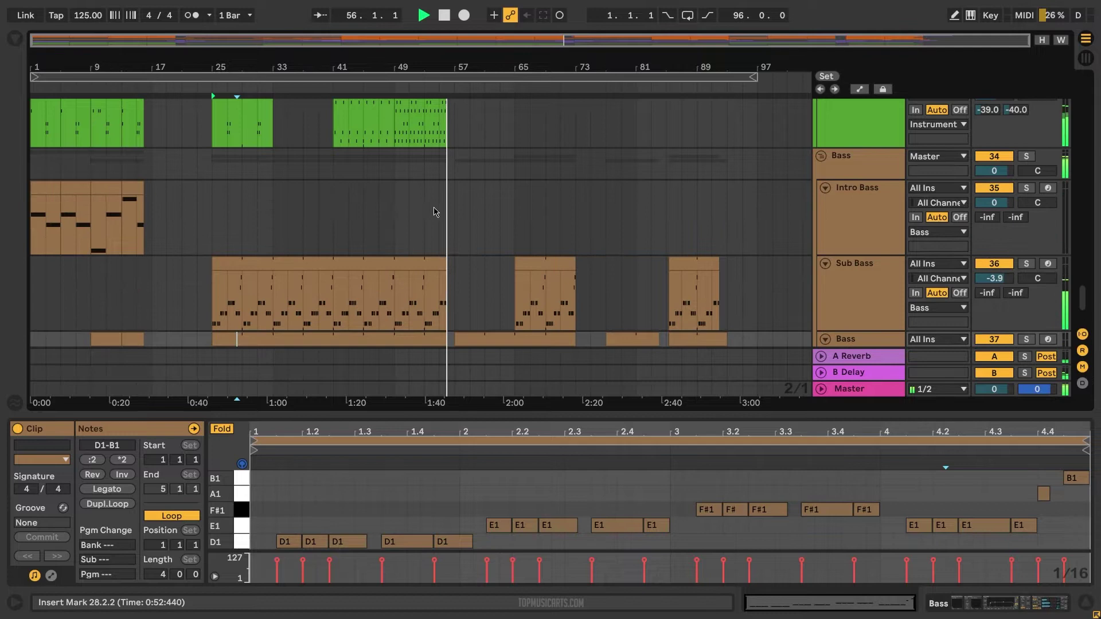
scroll(435, 212, up, 3)
scroll(479, 241, up, 3)
scroll(479, 258, up, 3)
scroll(479, 259, up, 2)
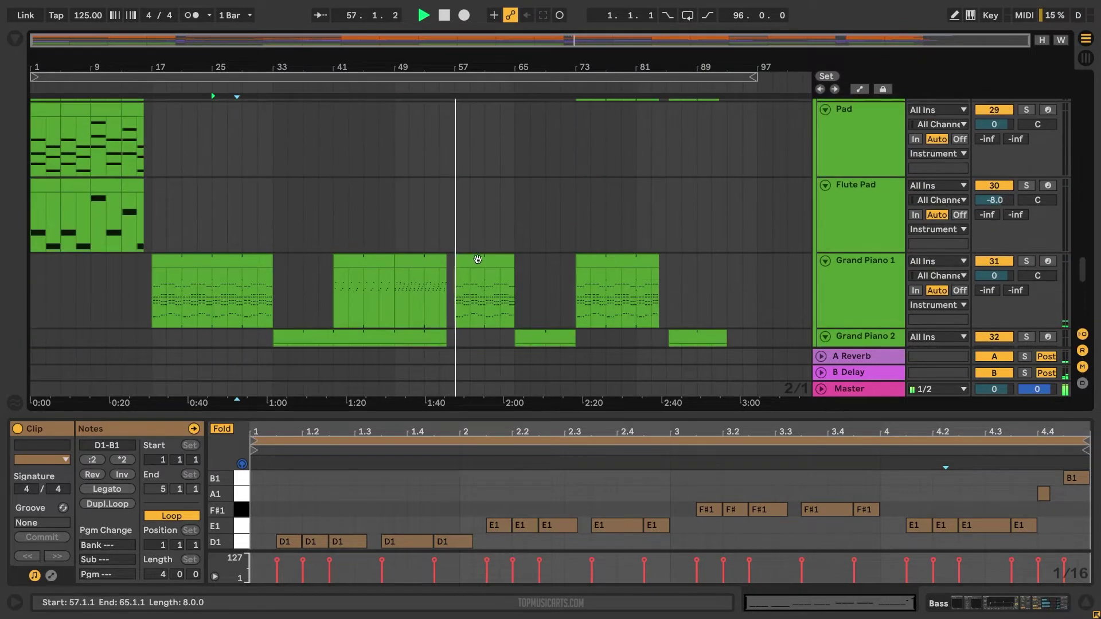
click(478, 259)
scroll(499, 241, up, 3)
scroll(533, 241, up, 3)
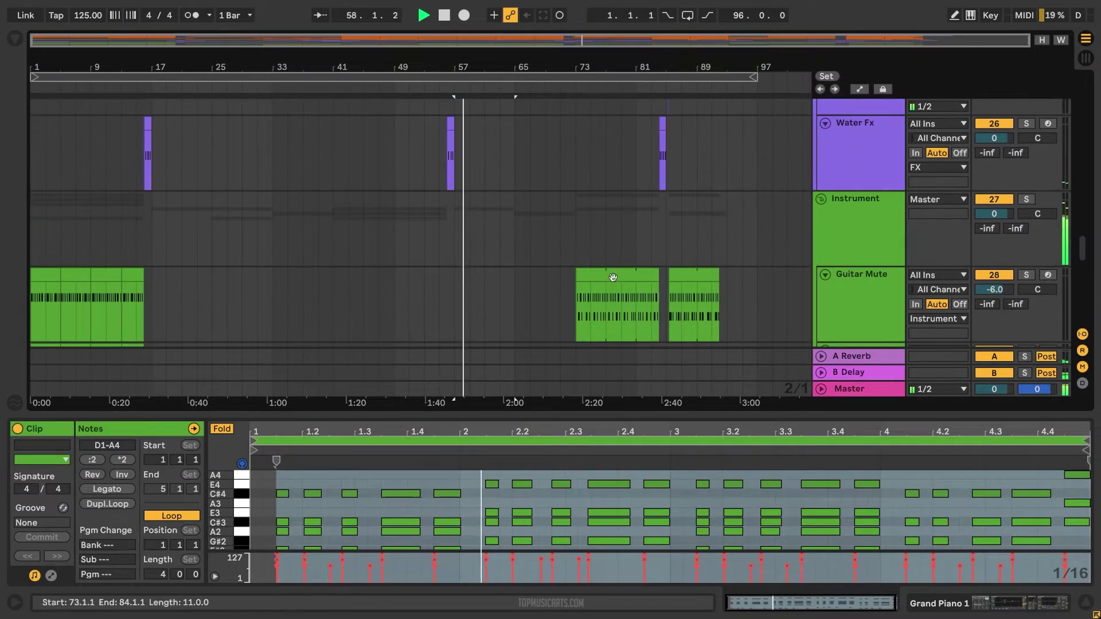
click(612, 277)
scroll(613, 277, up, 2)
- Inspect the guitar clip at bar 73, then the Flute Pad and Pad track devices
click(848, 276)
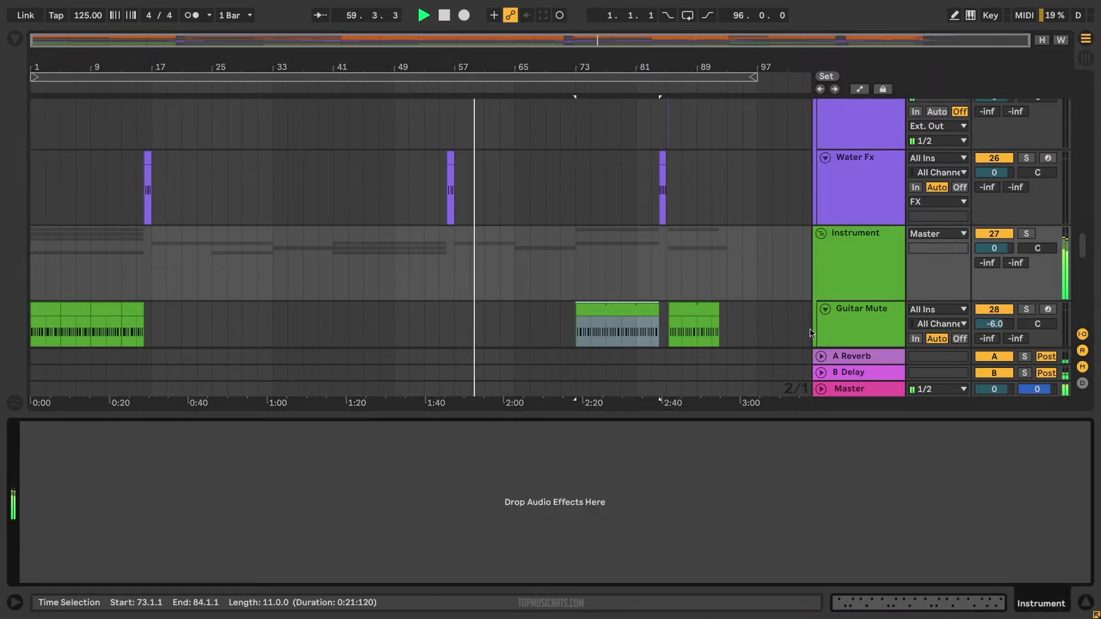
click(848, 308)
scroll(852, 302, down, 3)
click(856, 304)
click(857, 277)
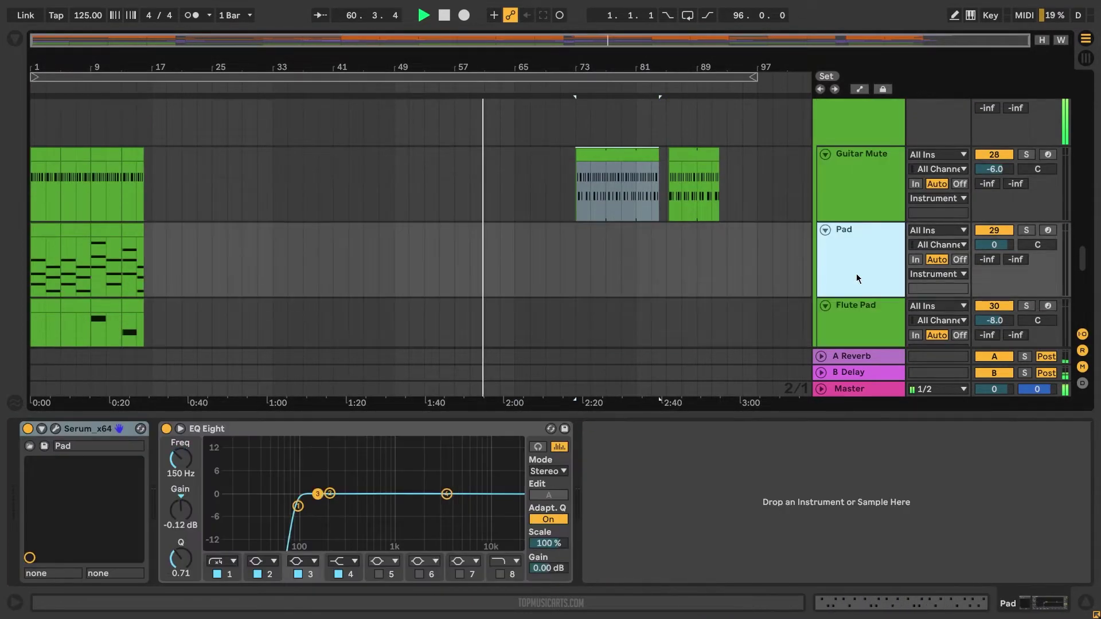
scroll(844, 291, down, 3)
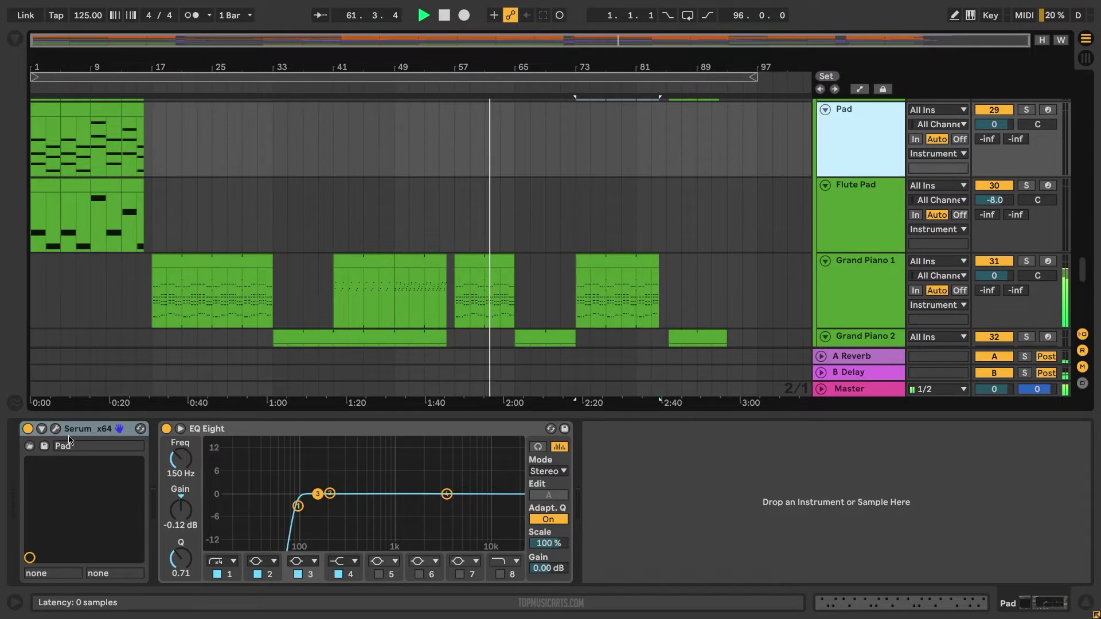
- Open the Pad track's Serum editor, centre it, and close it
double_click(86, 429)
drag(560, 533, 605, 95)
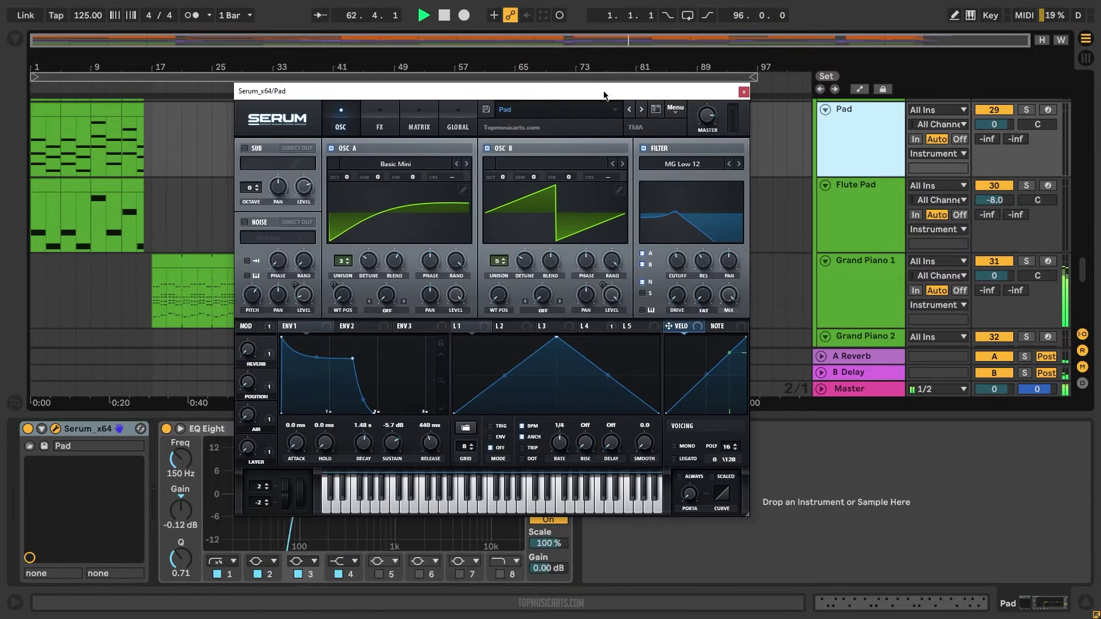
click(743, 93)
- Review the Grand Piano 1, Flute Pluck and Intro Bass chains with automation lanes shown
click(861, 284)
scroll(857, 280, down, 3)
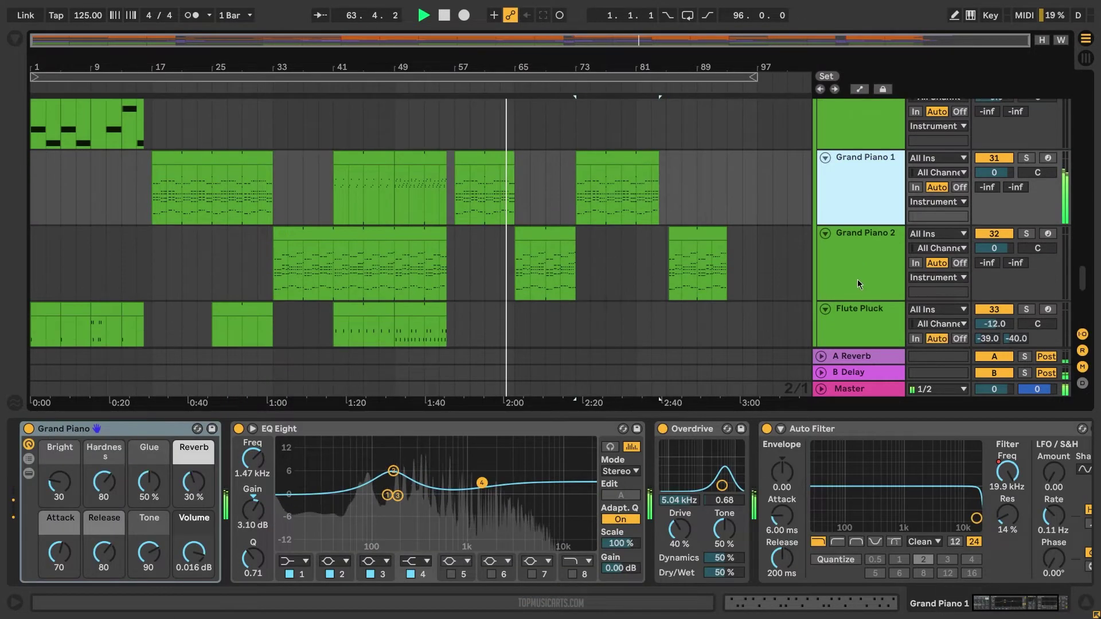
scroll(859, 284, down, 3)
scroll(859, 259, down, 3)
click(856, 207)
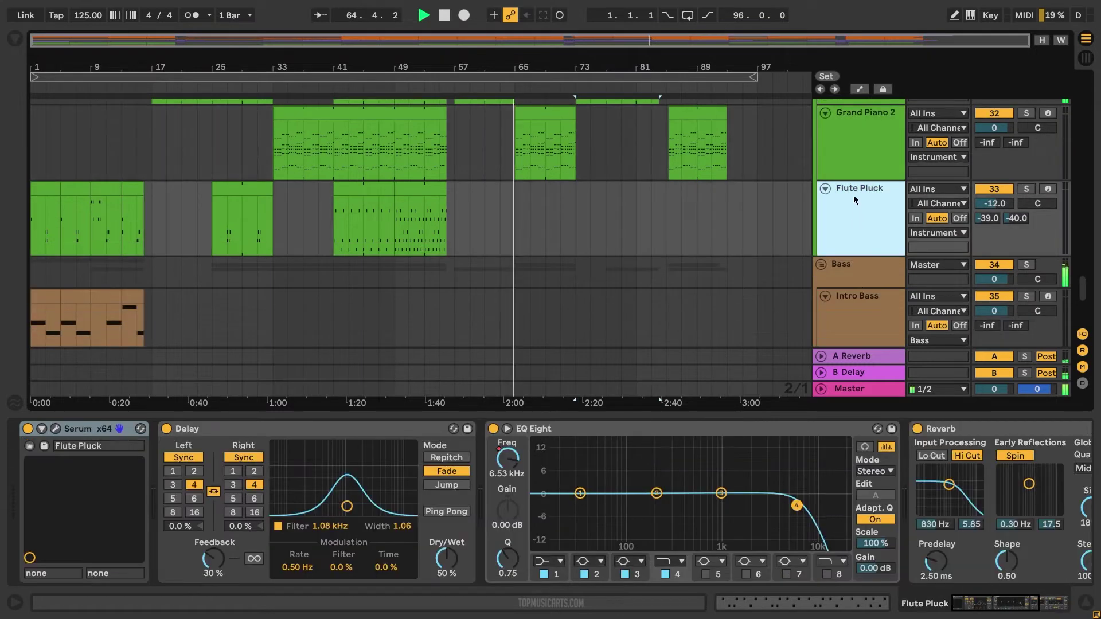
scroll(860, 206, up, 3)
scroll(865, 222, down, 3)
click(865, 218)
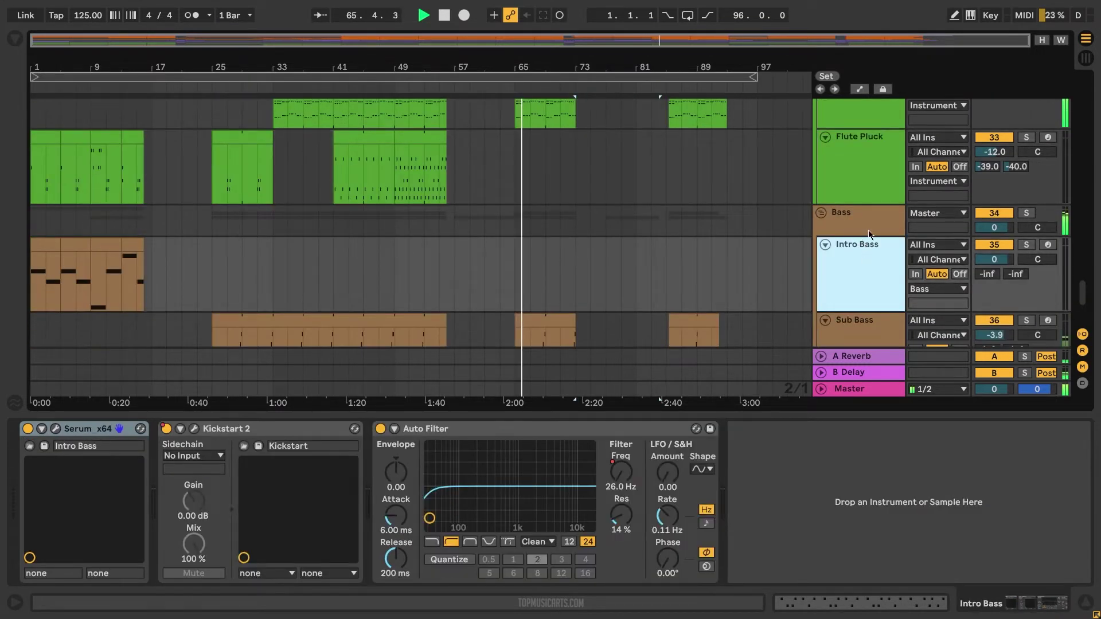
click(861, 88)
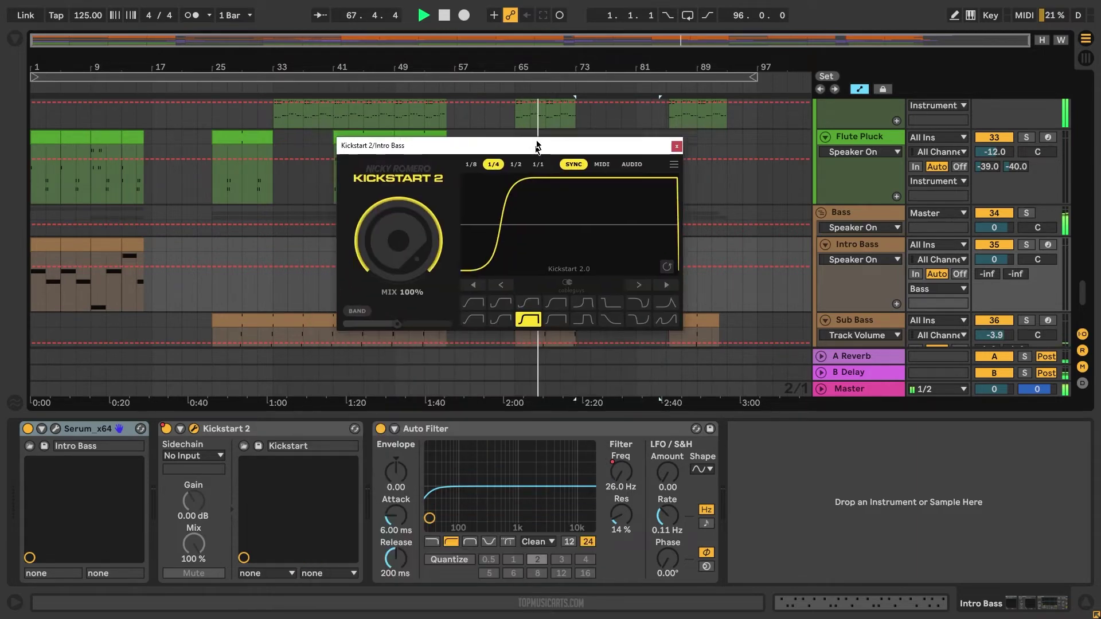
drag(639, 150, 645, 131)
- Review the Sub Bass and Bass device chains, including the Bass Kickstart 2 editor
click(684, 128)
scroll(871, 277, down, 3)
click(854, 165)
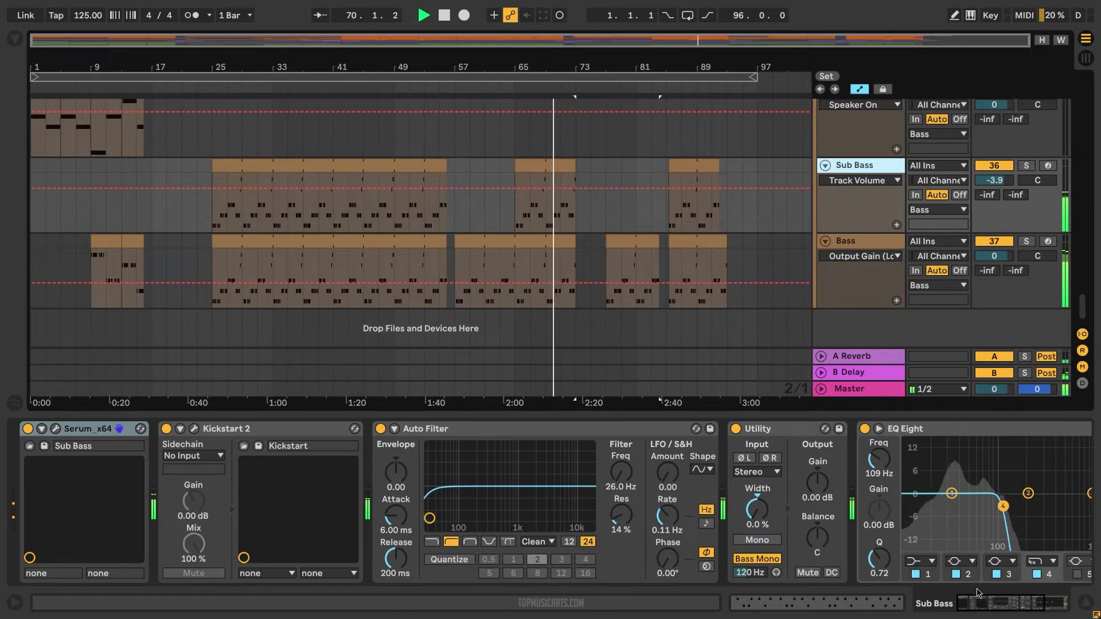
scroll(940, 544, down, 4)
scroll(867, 297, down, 1)
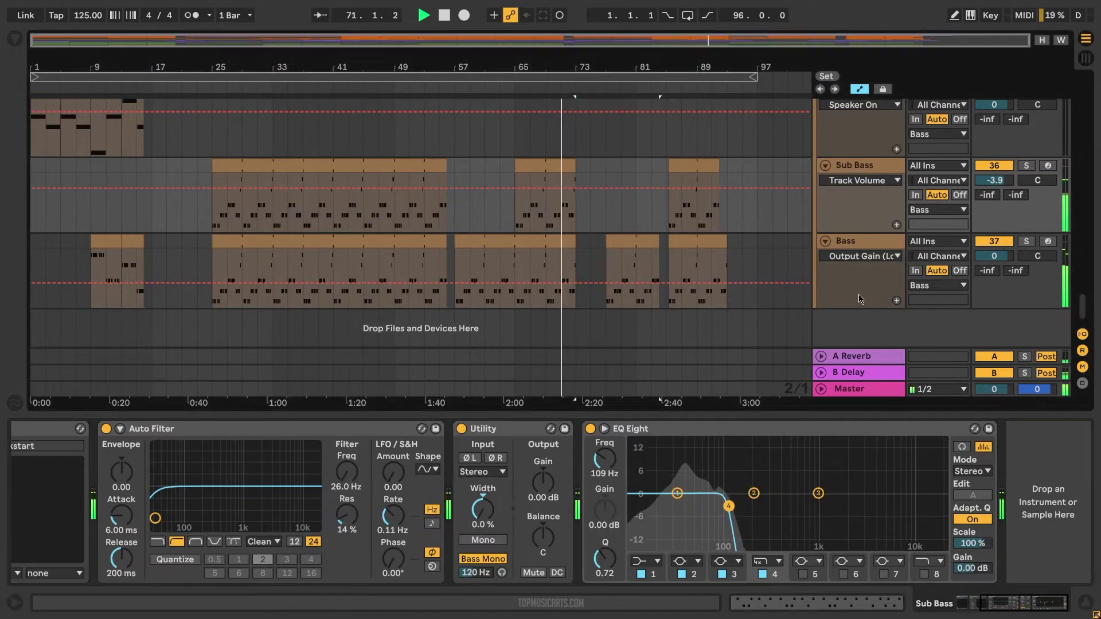
click(867, 296)
scroll(843, 300, up, 1)
scroll(829, 301, up, 1)
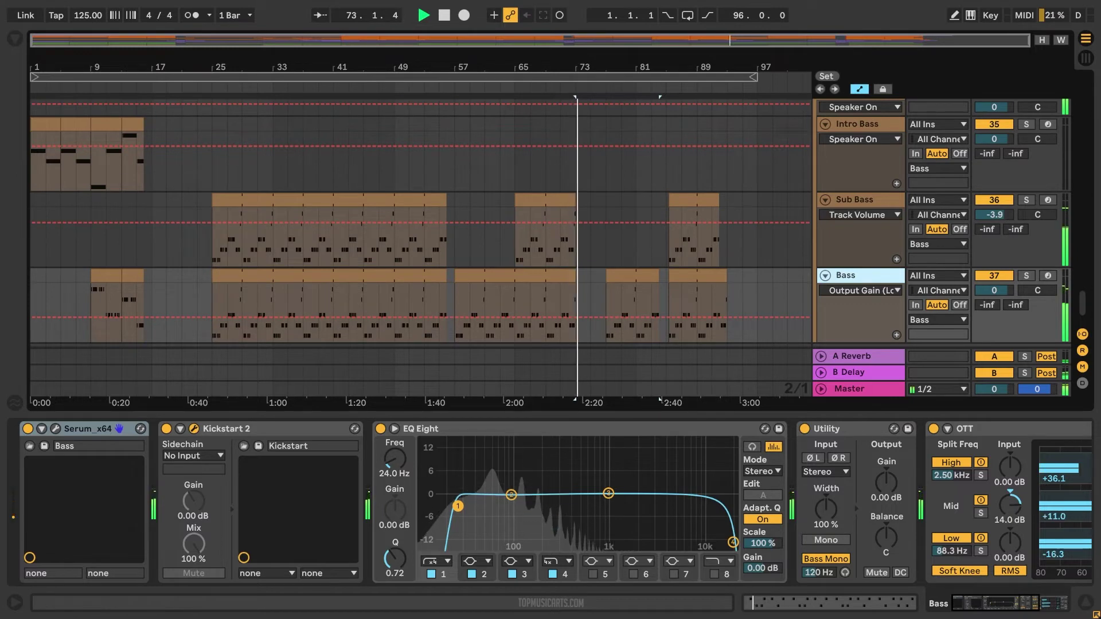
drag(499, 457, 540, 180)
click(671, 180)
click(857, 205)
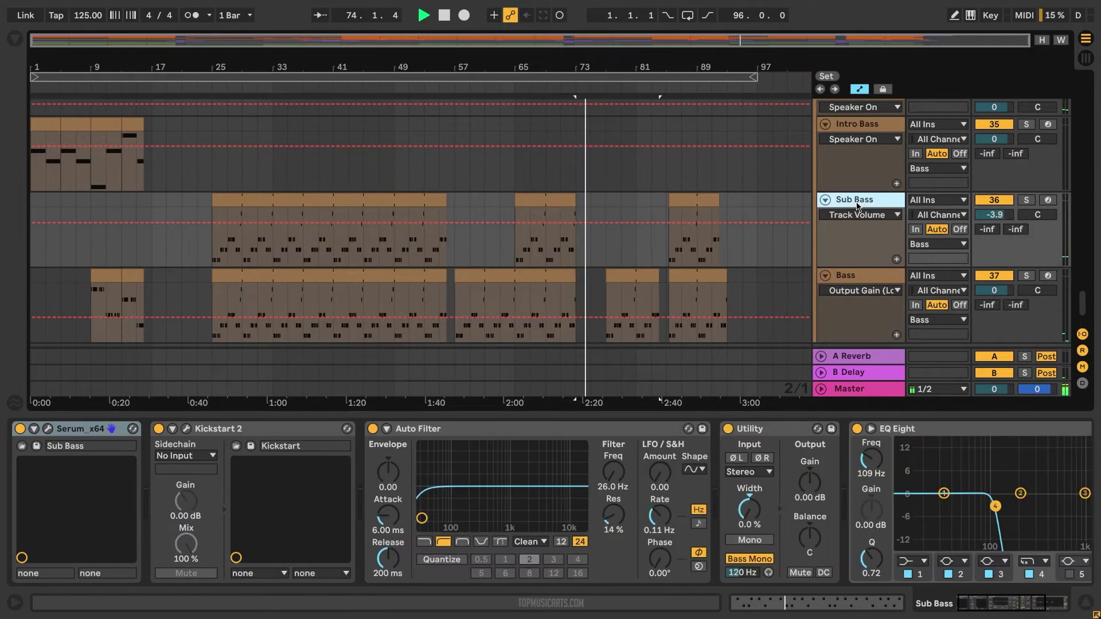
- Inspect the B Delay, A Reverb and Master chains, expanding the Master's Fast limiter and automation lane
click(850, 390)
click(850, 357)
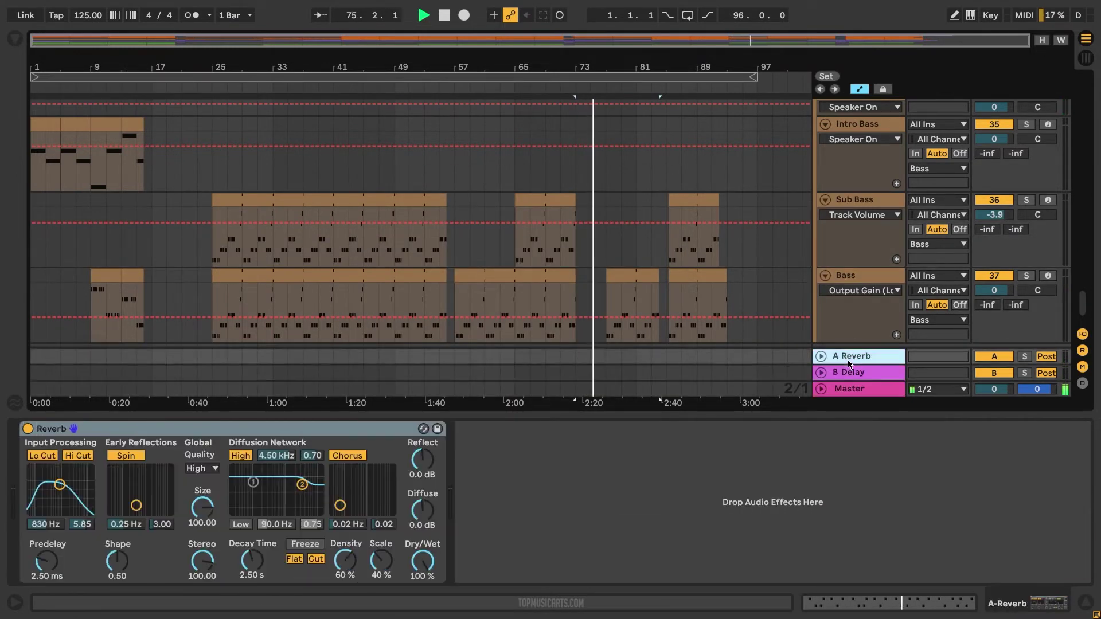
click(851, 390)
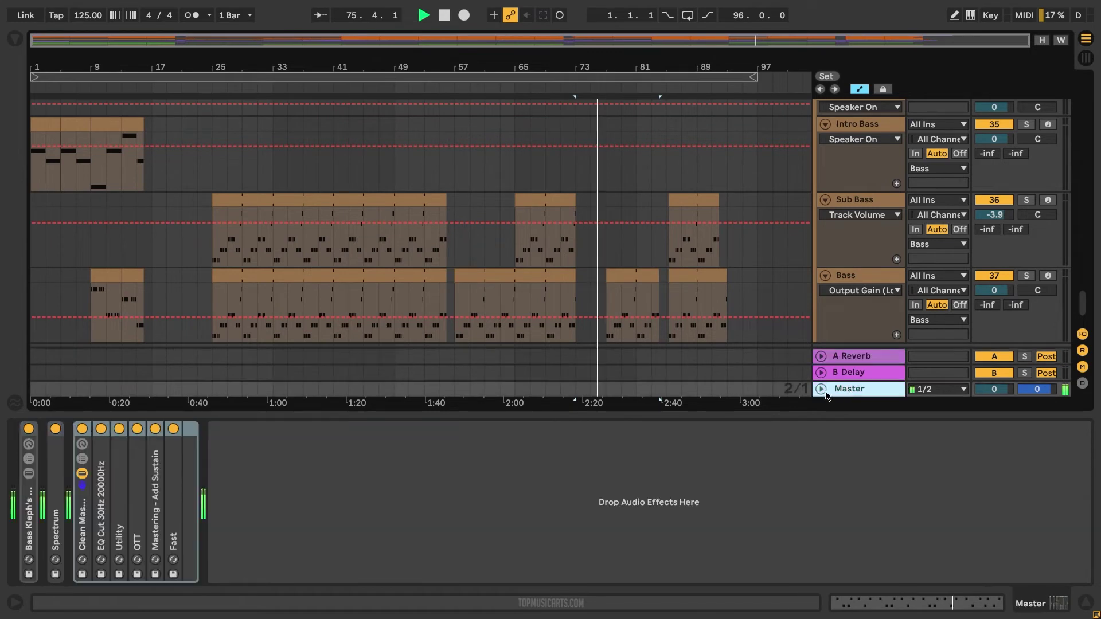
double_click(175, 519)
click(823, 390)
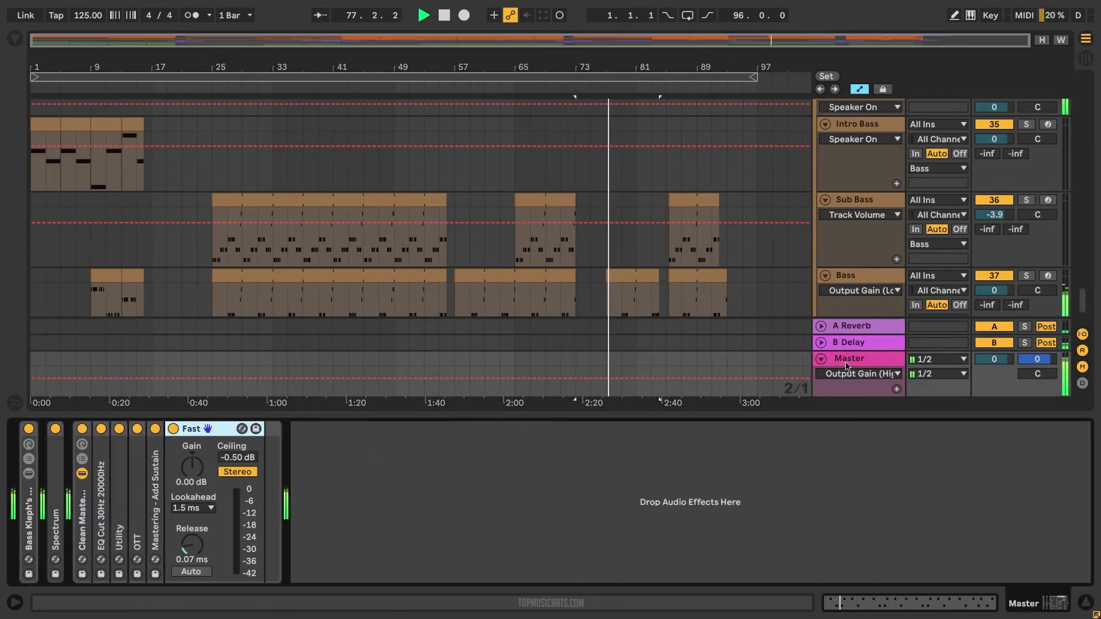
click(847, 374)
- Show the Master's Wash Out! automation and check the Bass and Sub Bass automated parameters
click(846, 411)
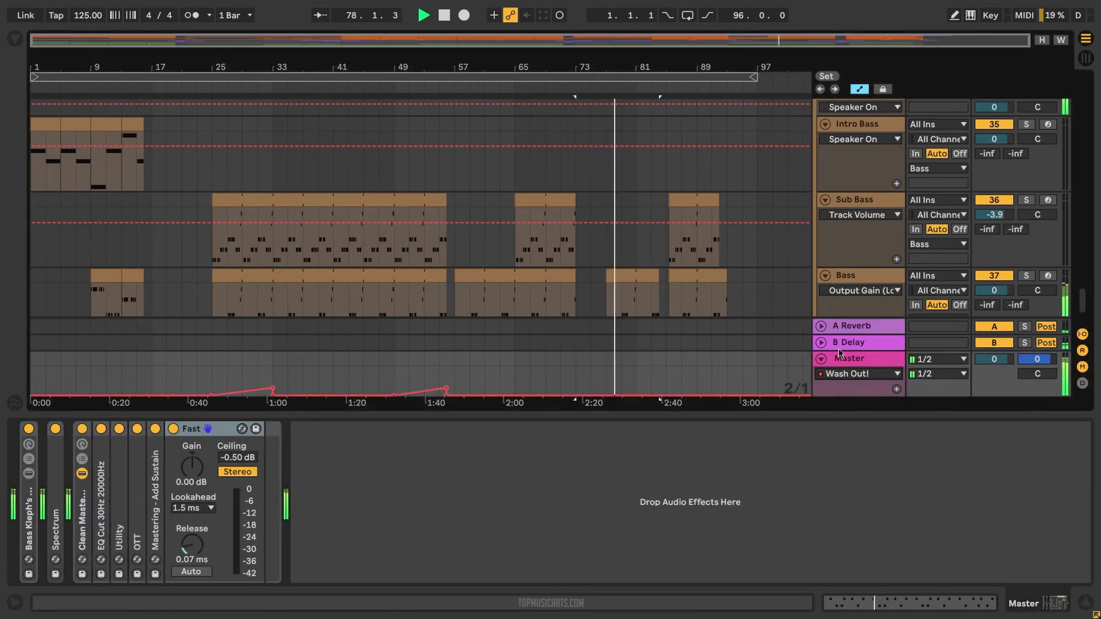
click(848, 276)
click(864, 290)
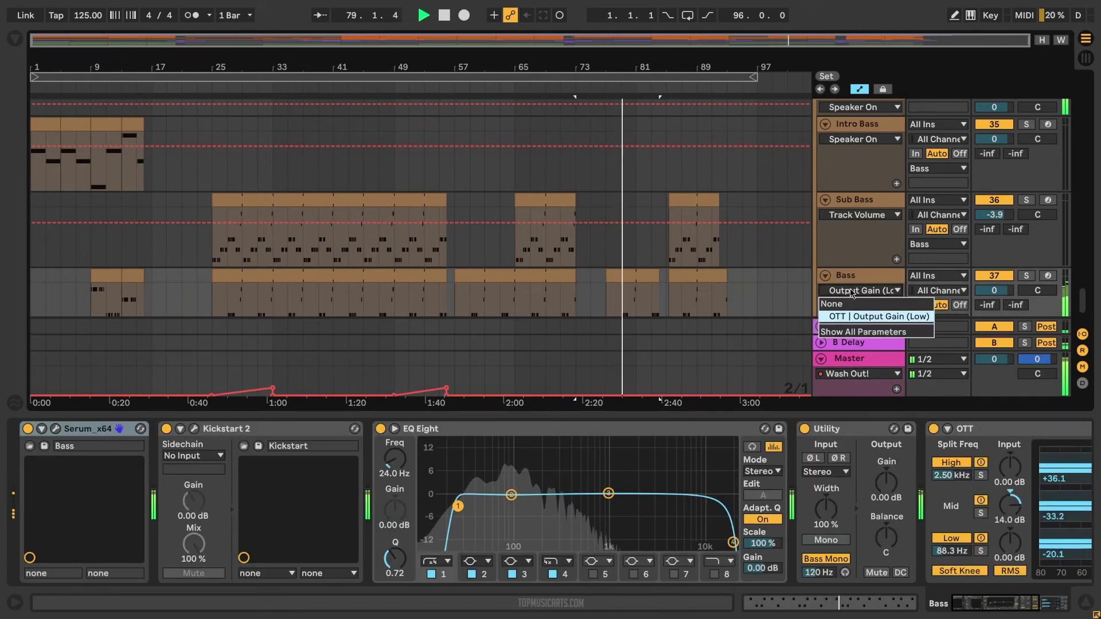
click(878, 317)
click(863, 214)
click(869, 236)
- Choose Auto Filter Frequency from the Intro Bass automation parameter list
click(864, 138)
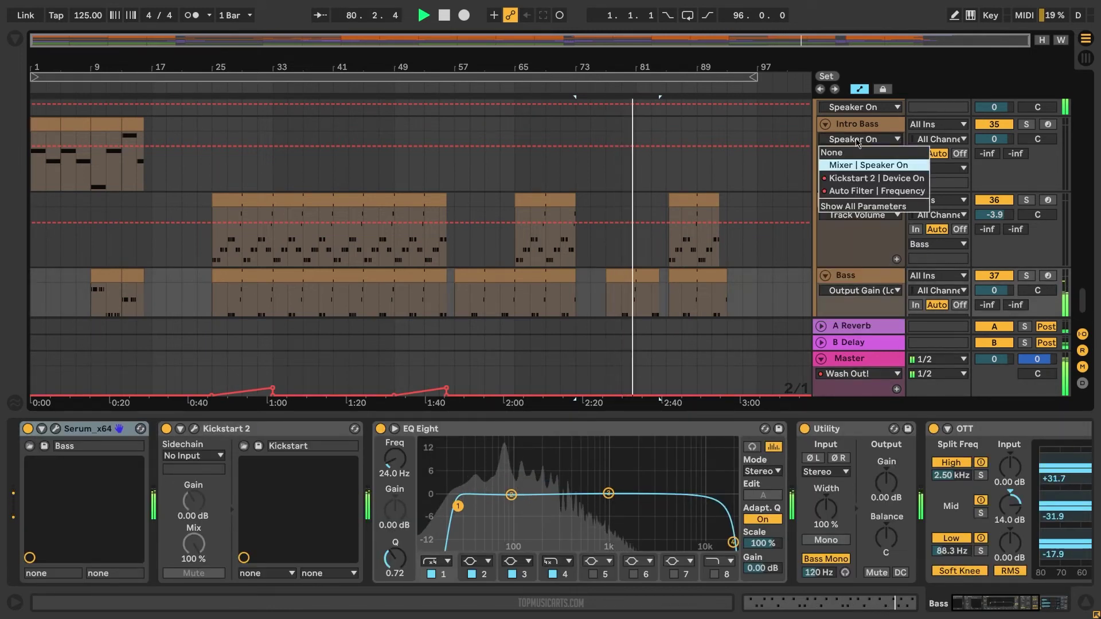
click(877, 178)
click(863, 139)
click(876, 190)
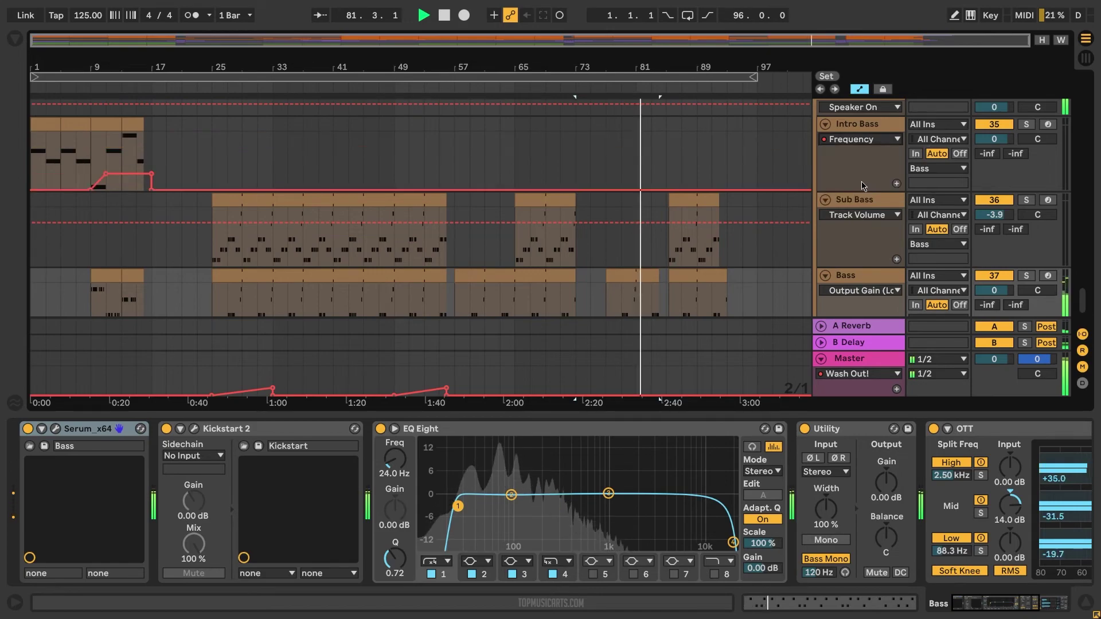